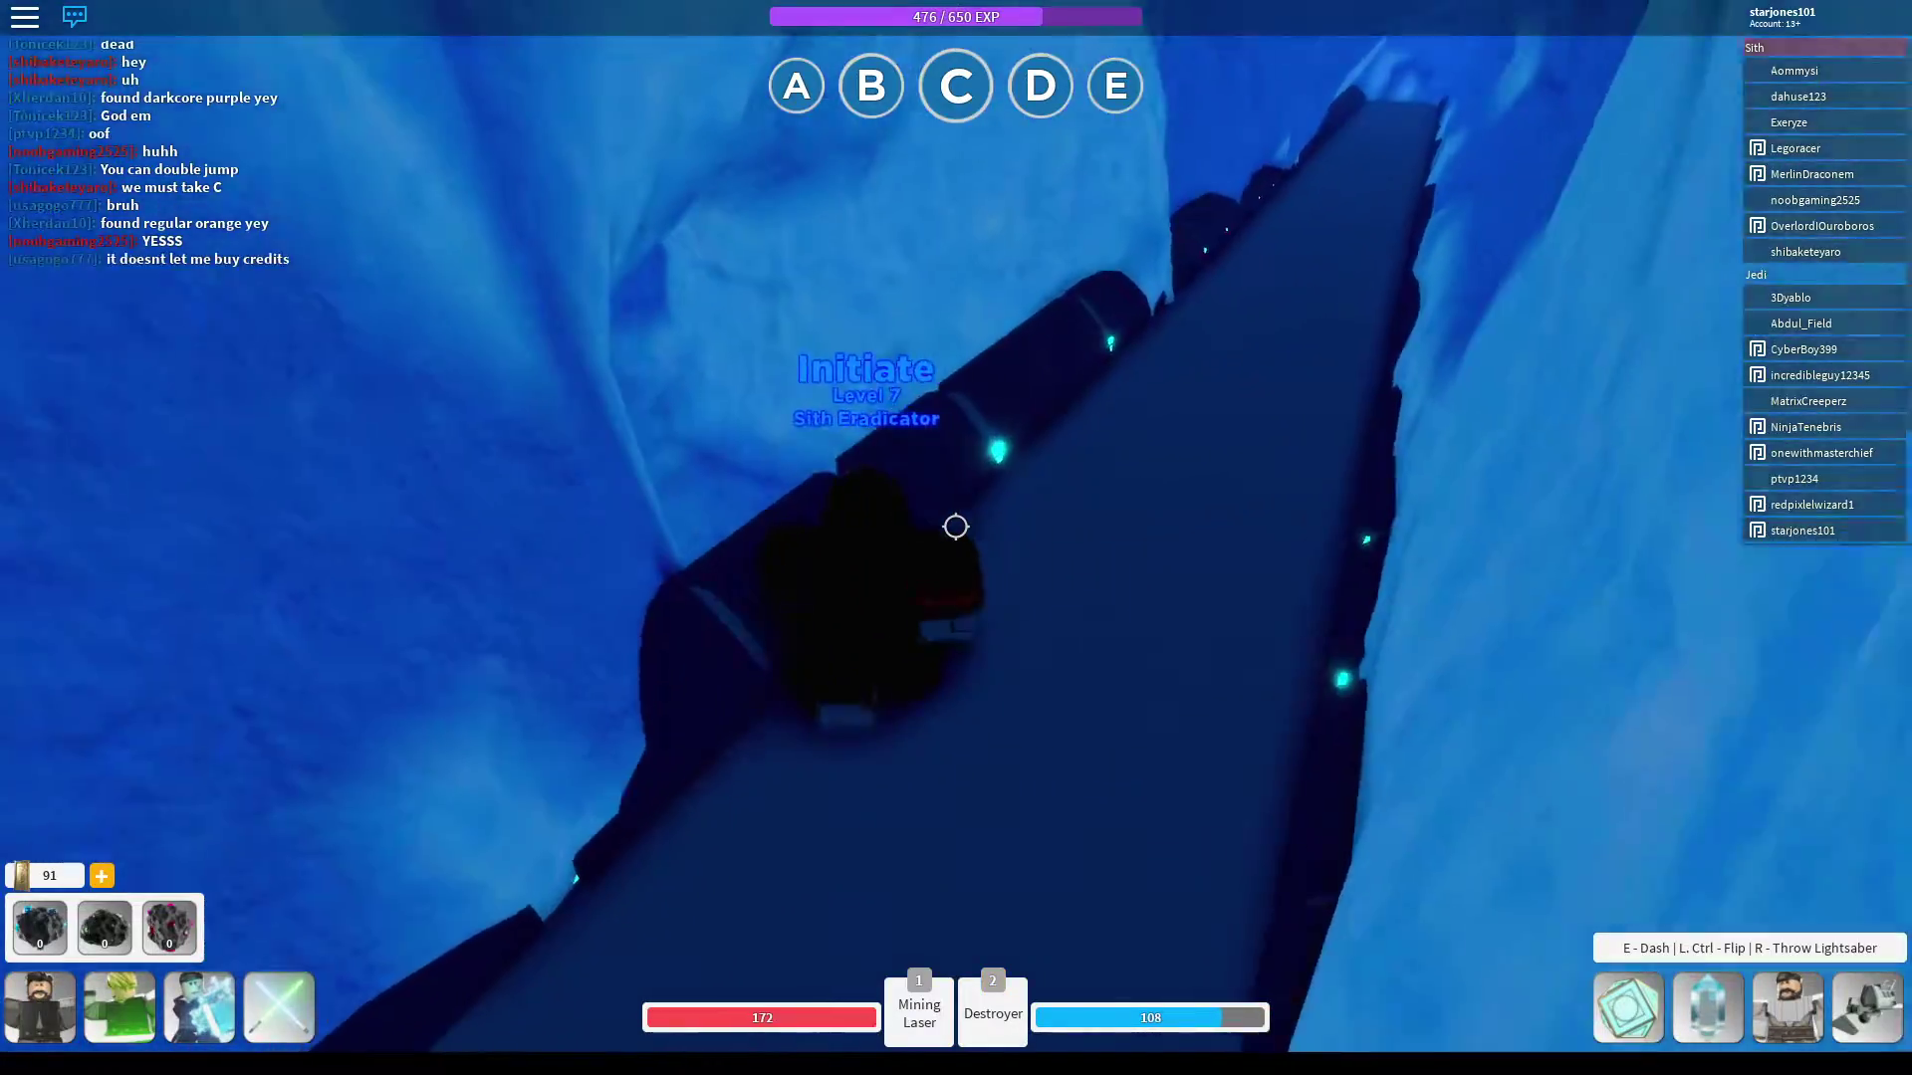
# Equip the Destroyer dual pink lightsabers and swing them while entering the ice tunnel.
pyautogui.press('2')
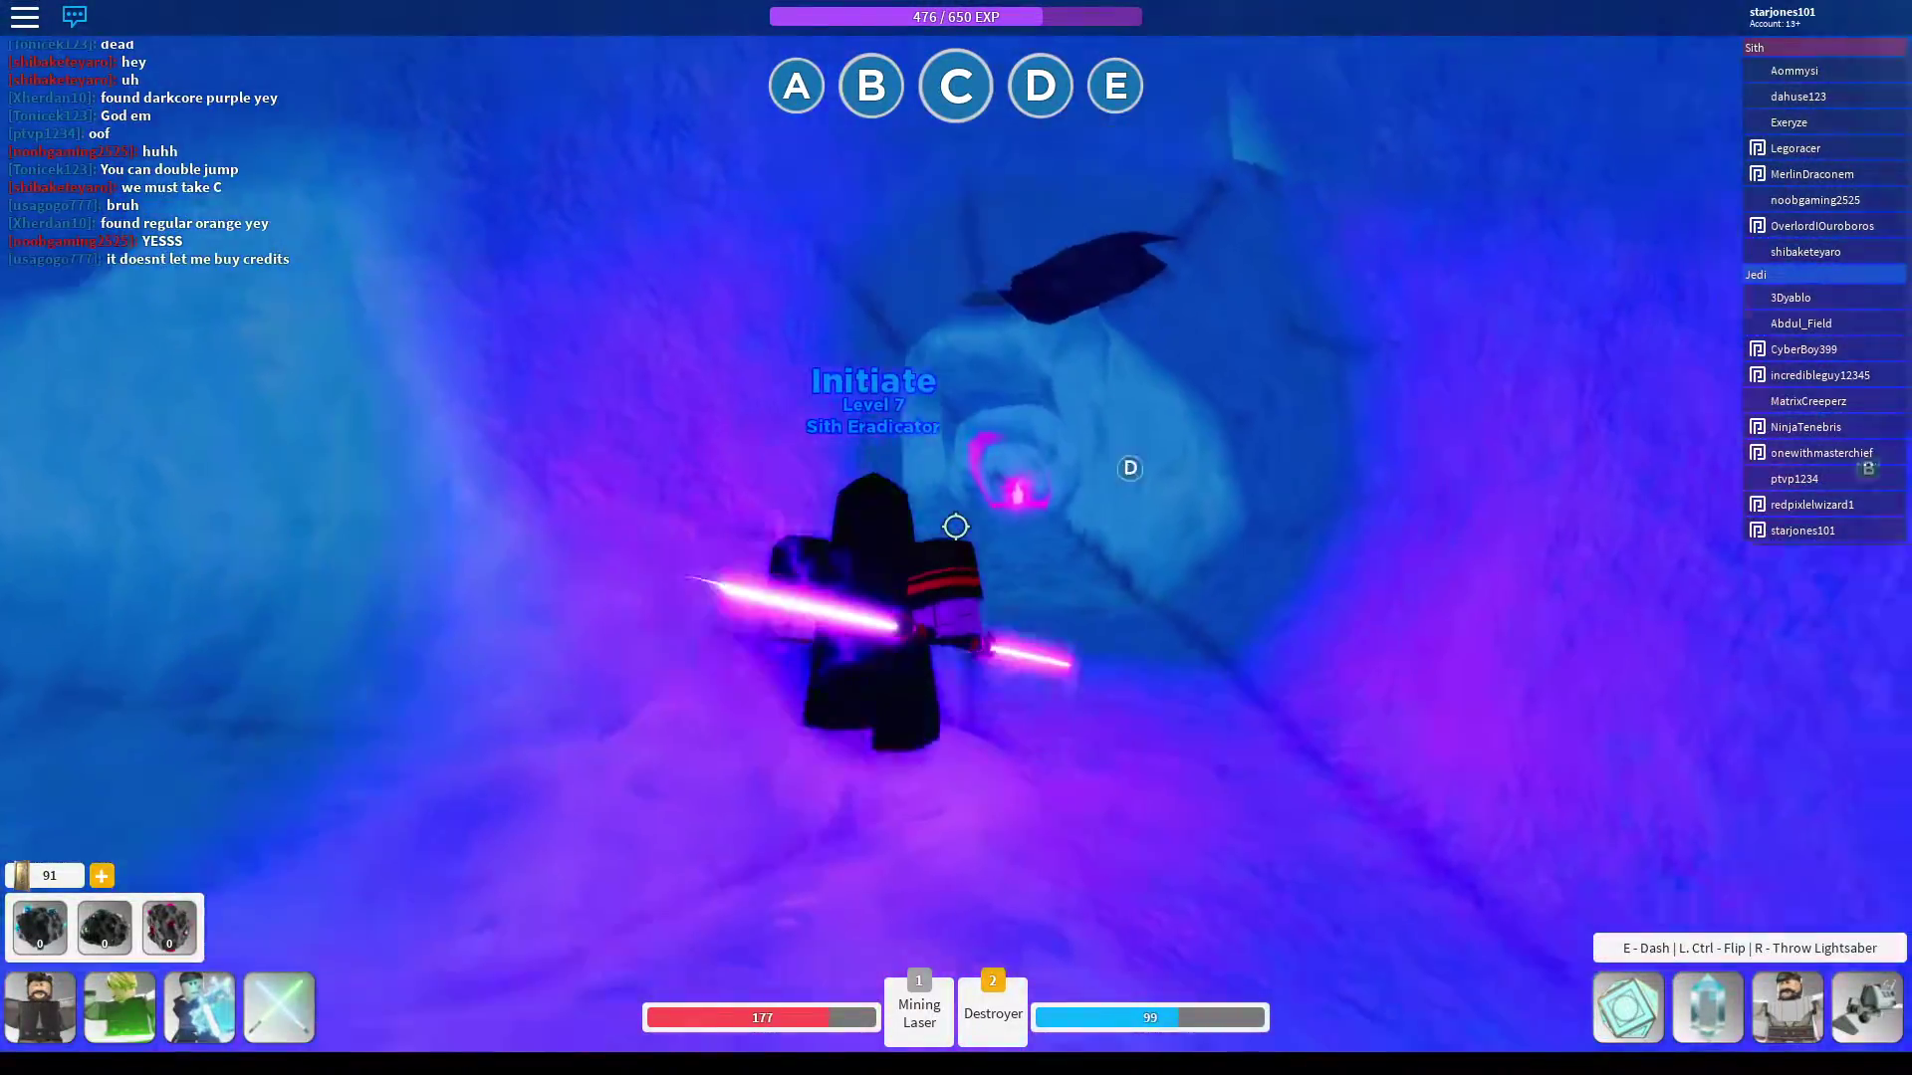
pyautogui.click(955, 525)
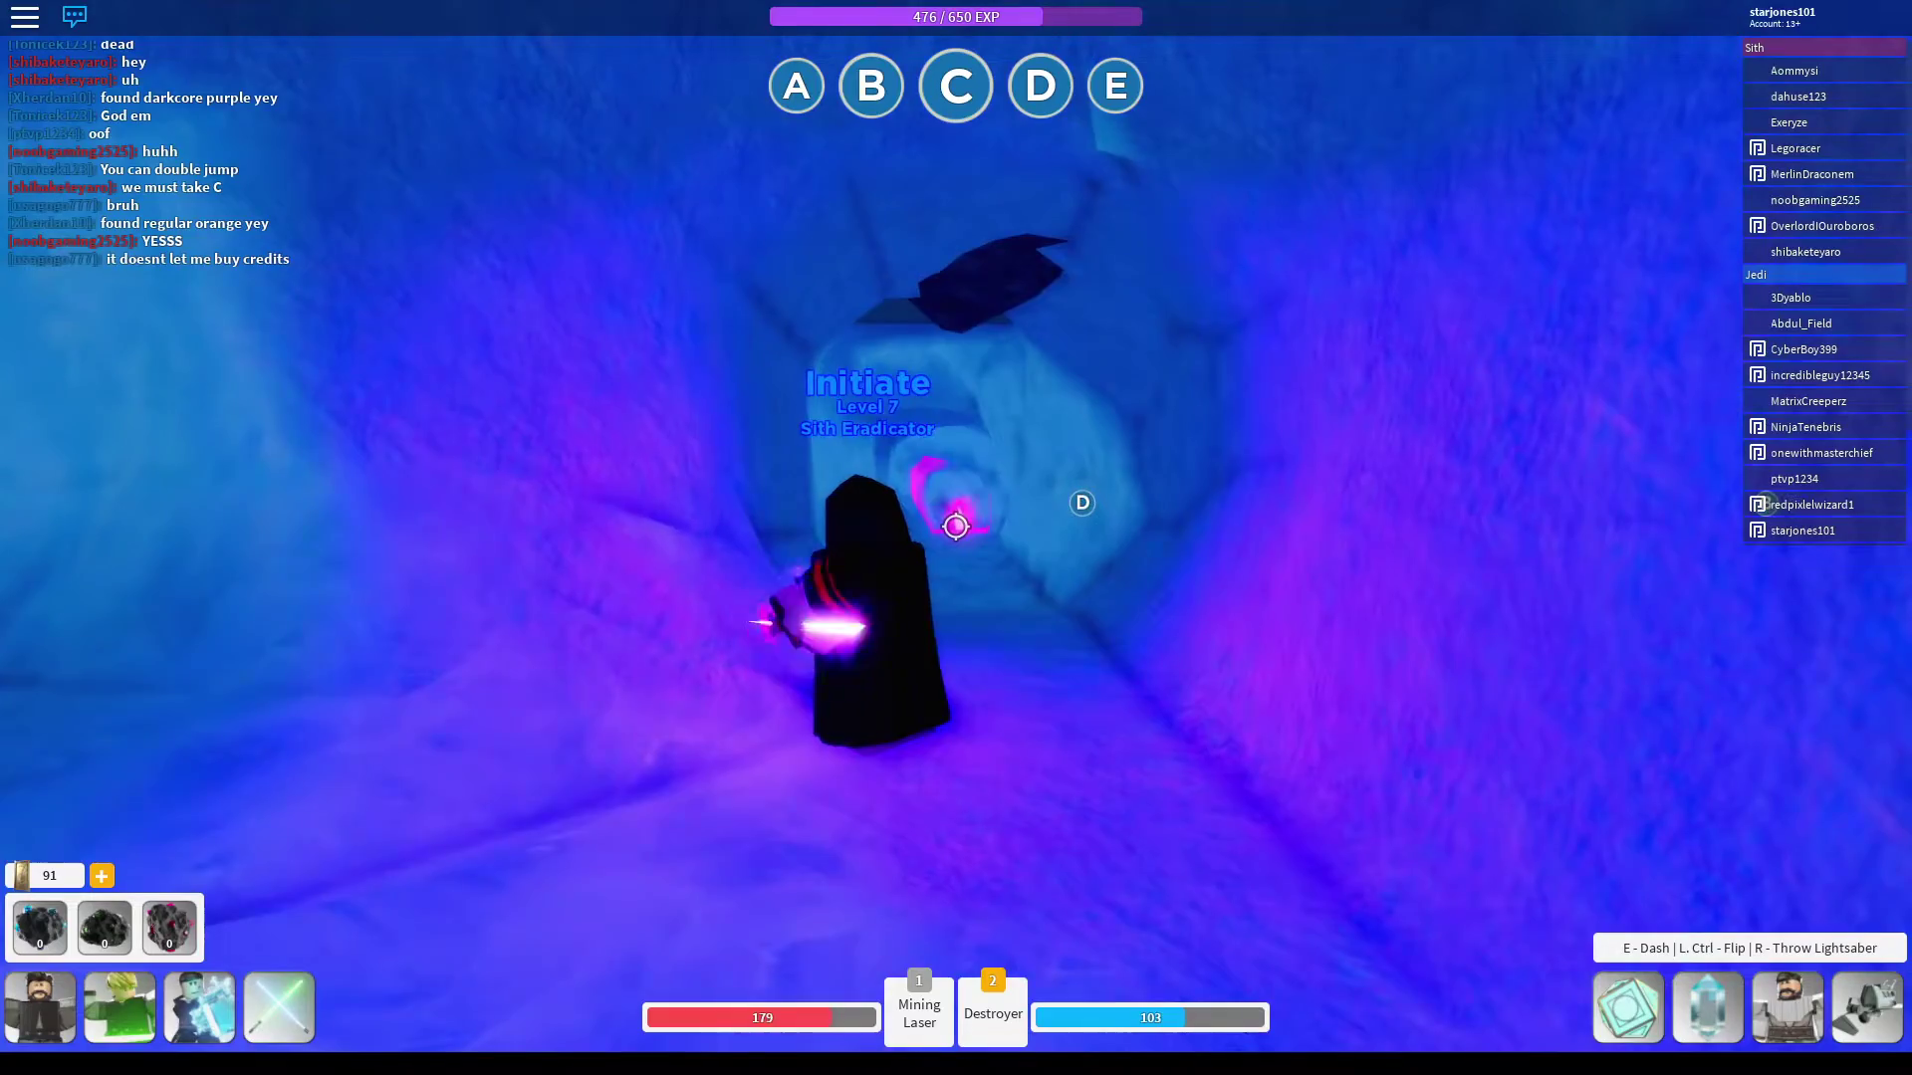
pyautogui.click(955, 526)
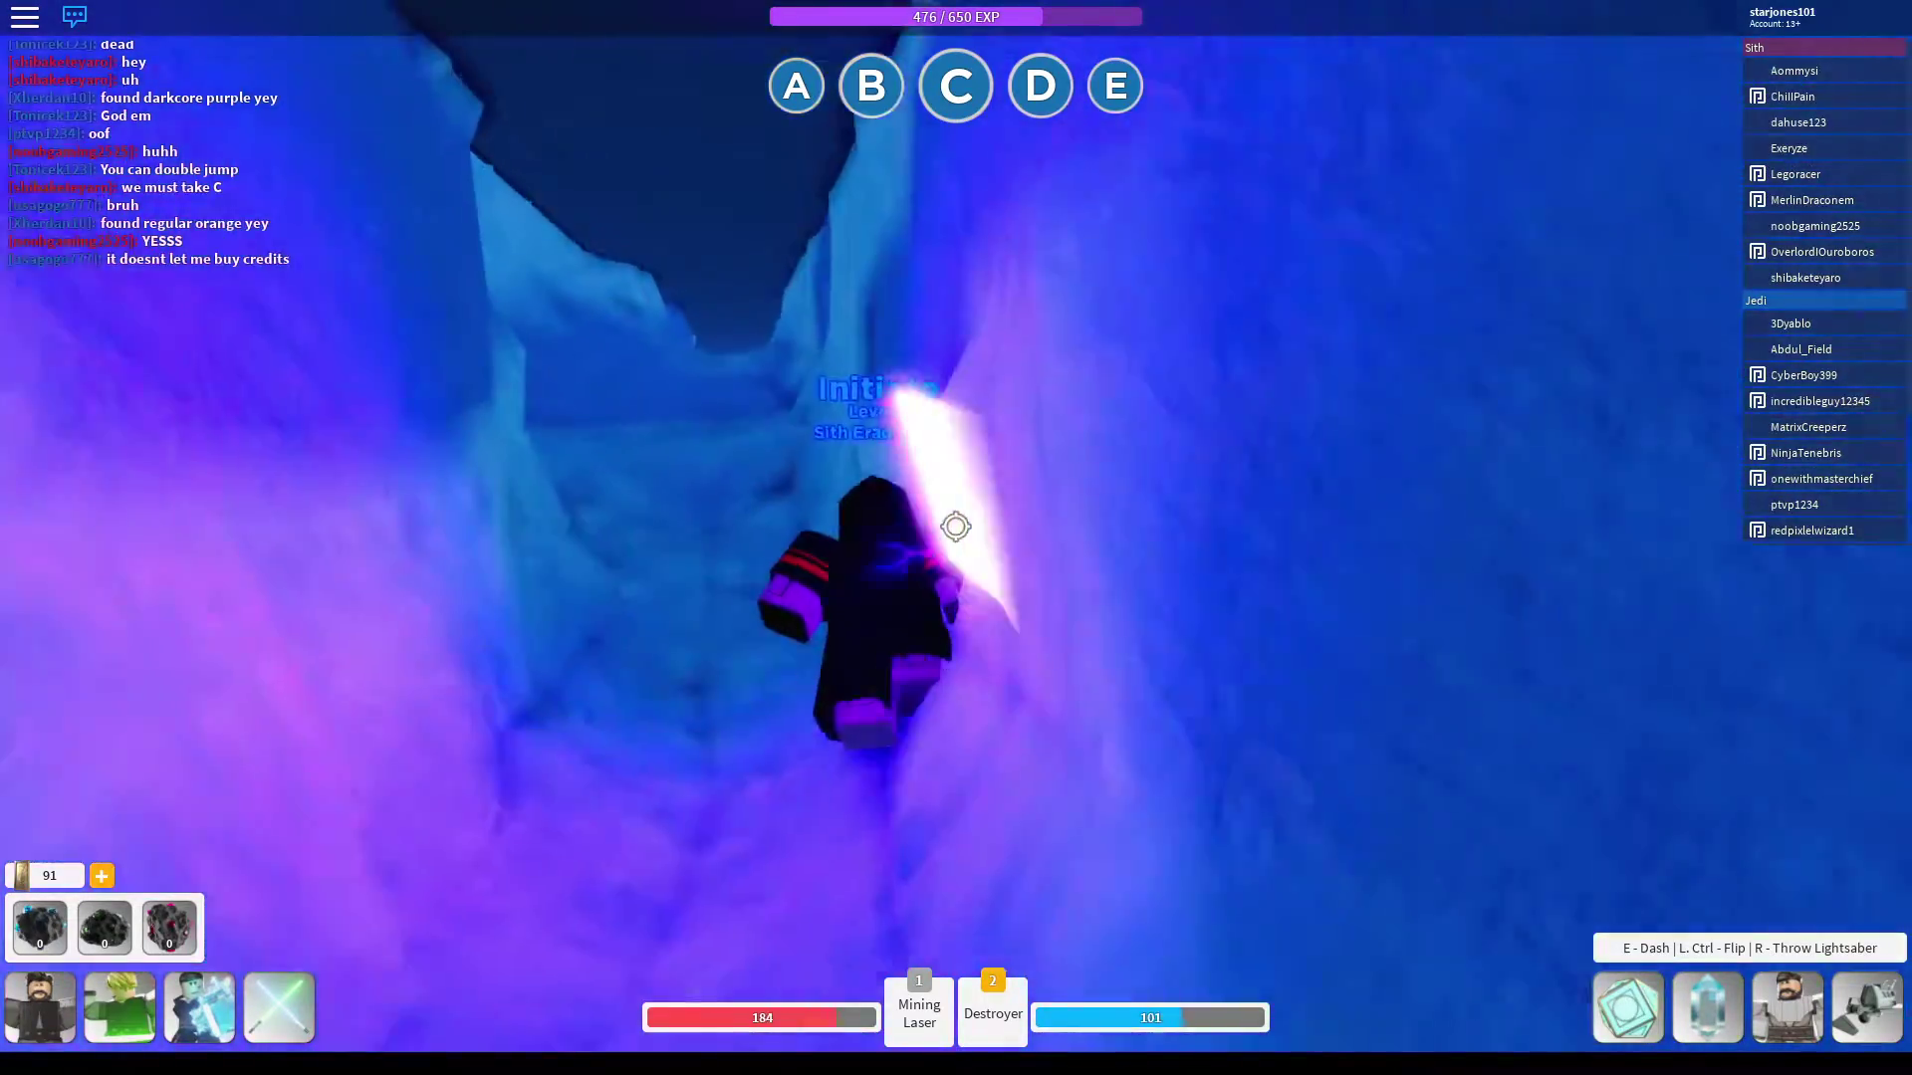
# Advance through the dark ice tunnel while swinging the dual pink lightsabers.
pyautogui.press('w')
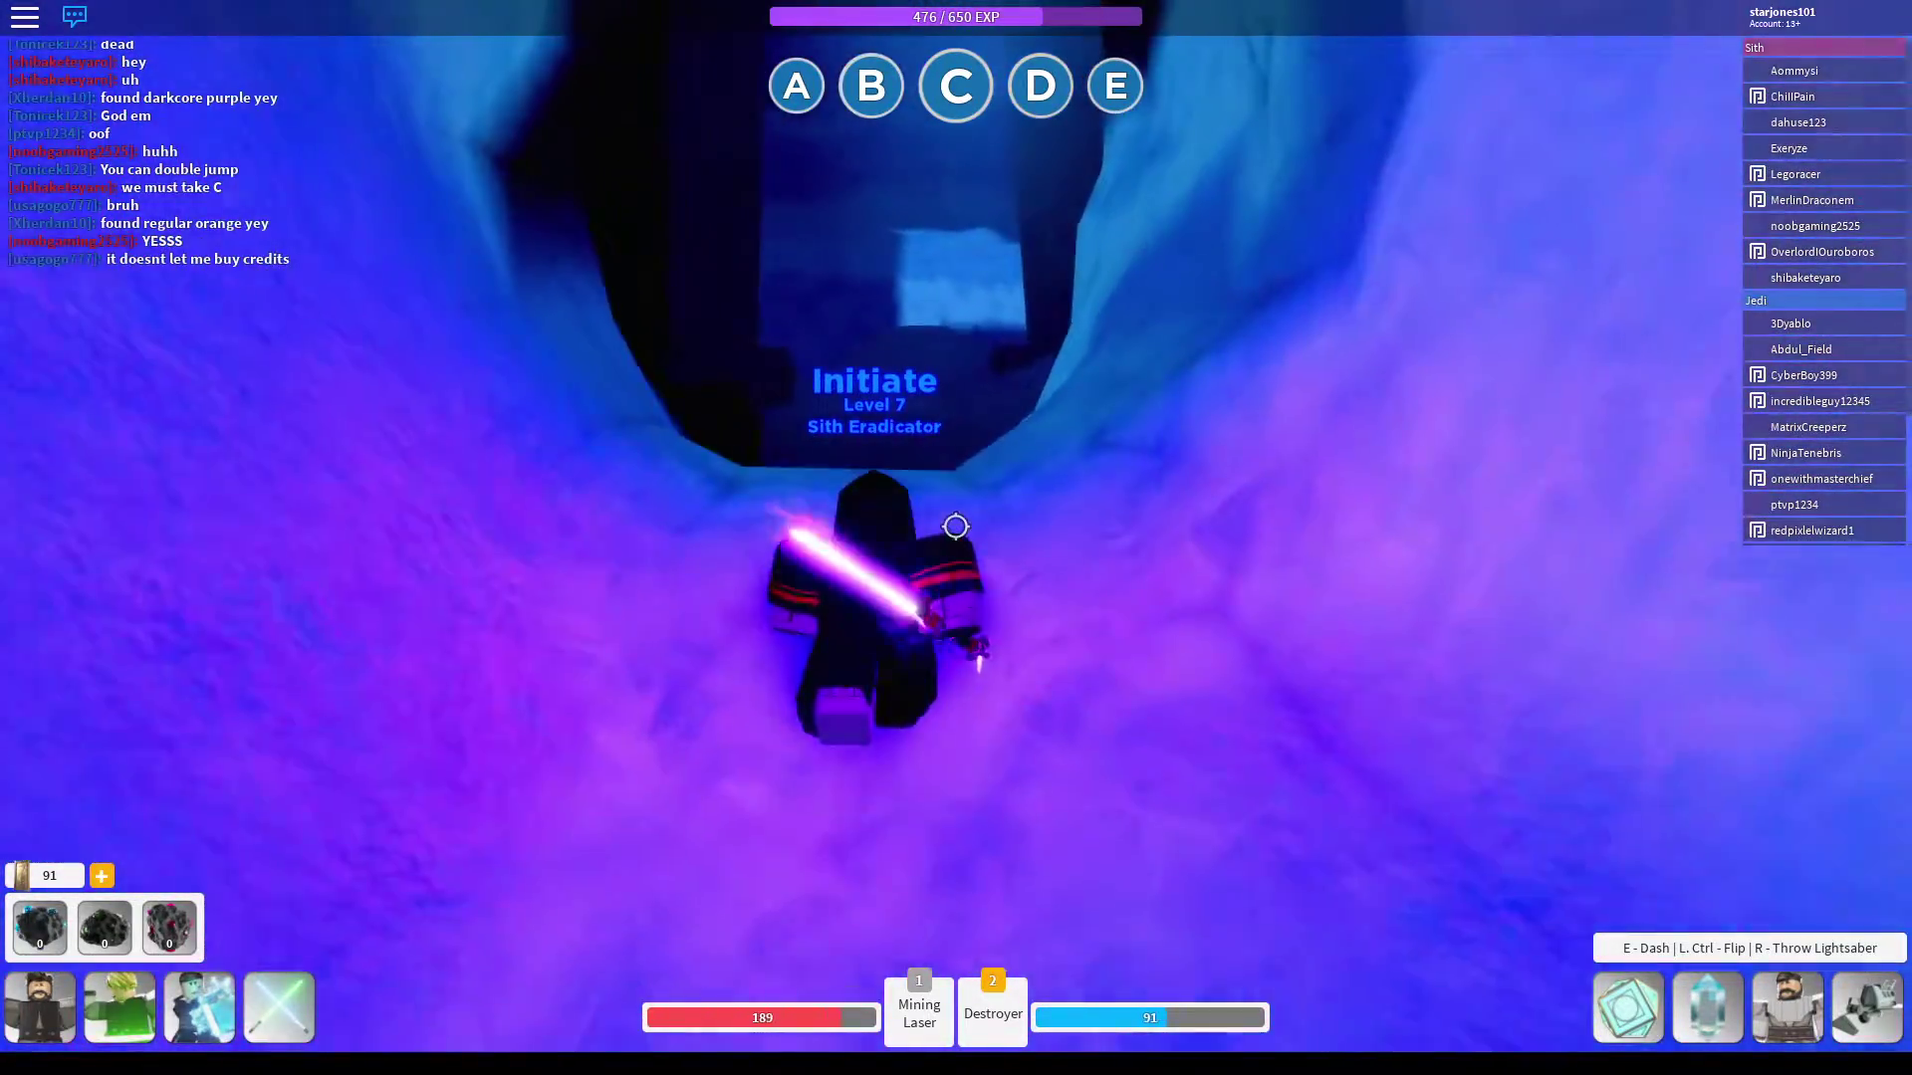
pyautogui.click(954, 525)
pyautogui.press('w')
pyautogui.click(955, 525)
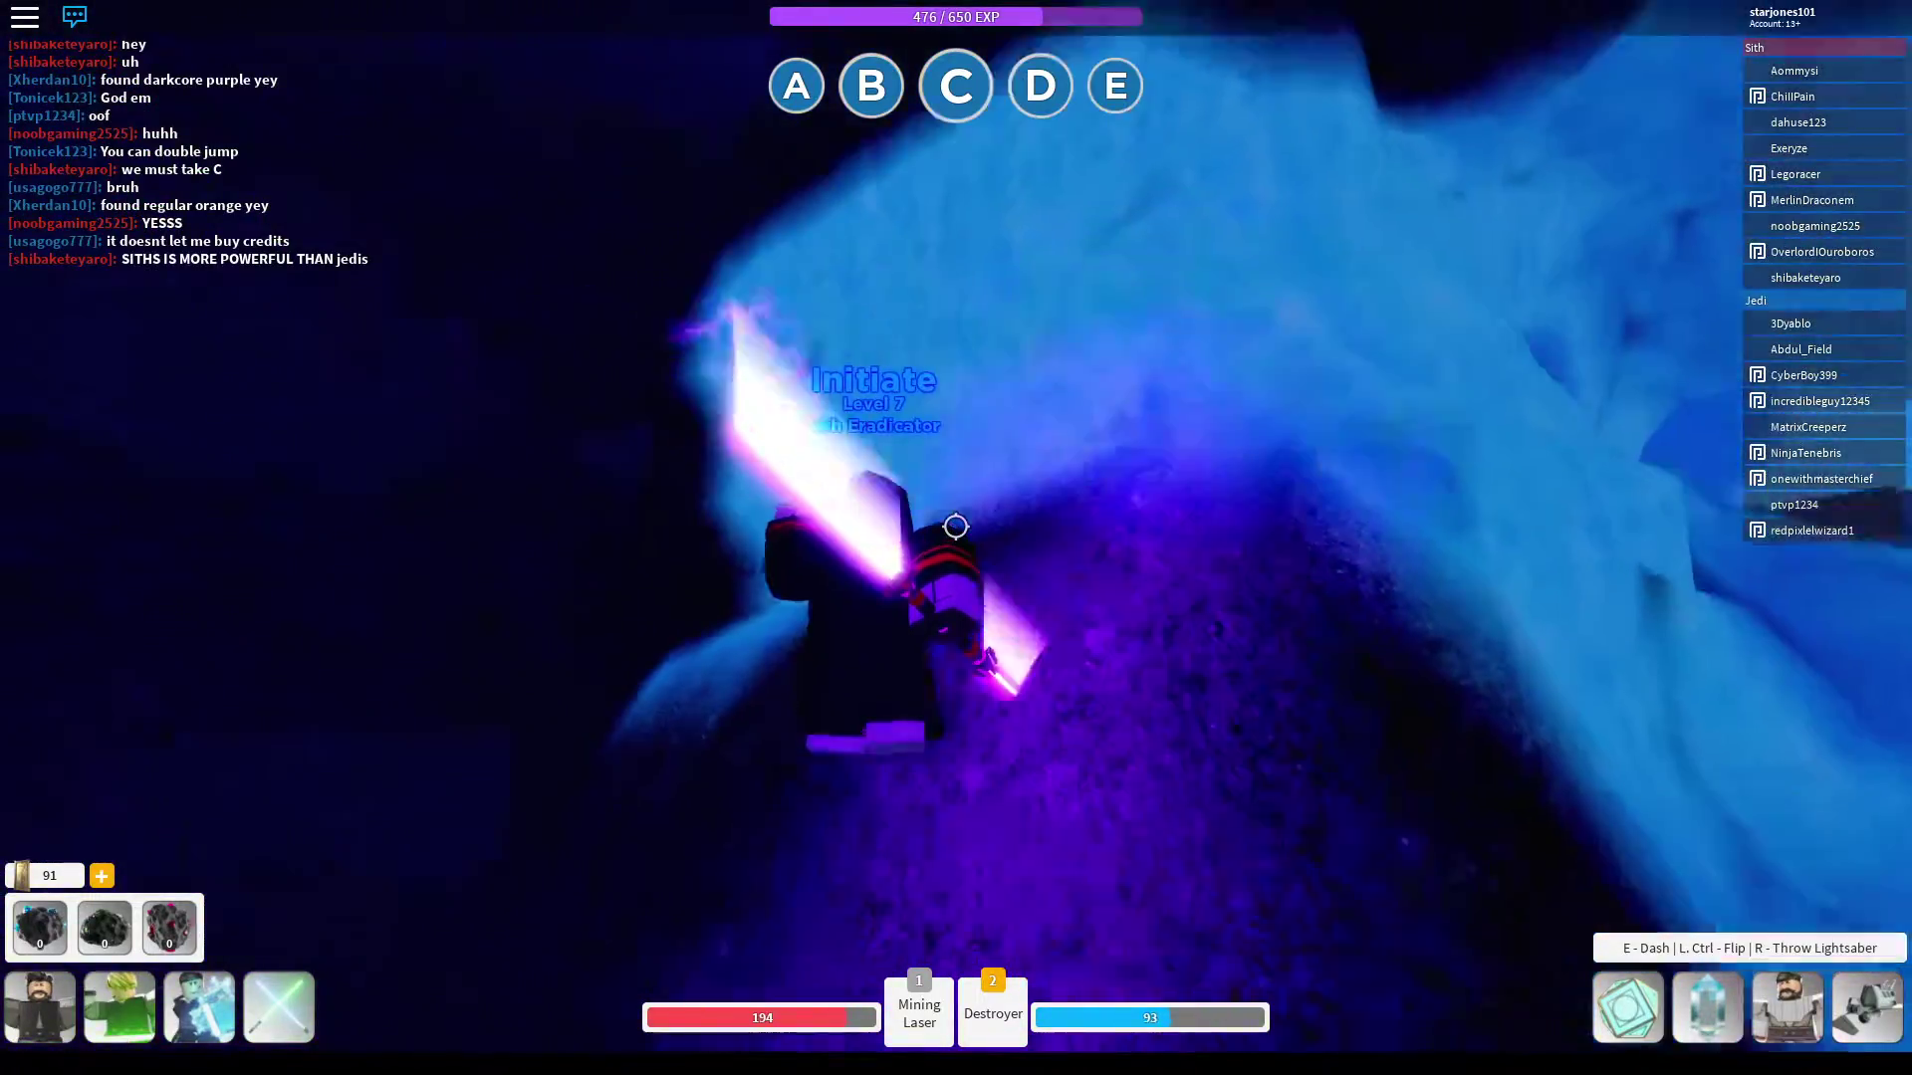
pyautogui.click(955, 526)
pyautogui.press('w')
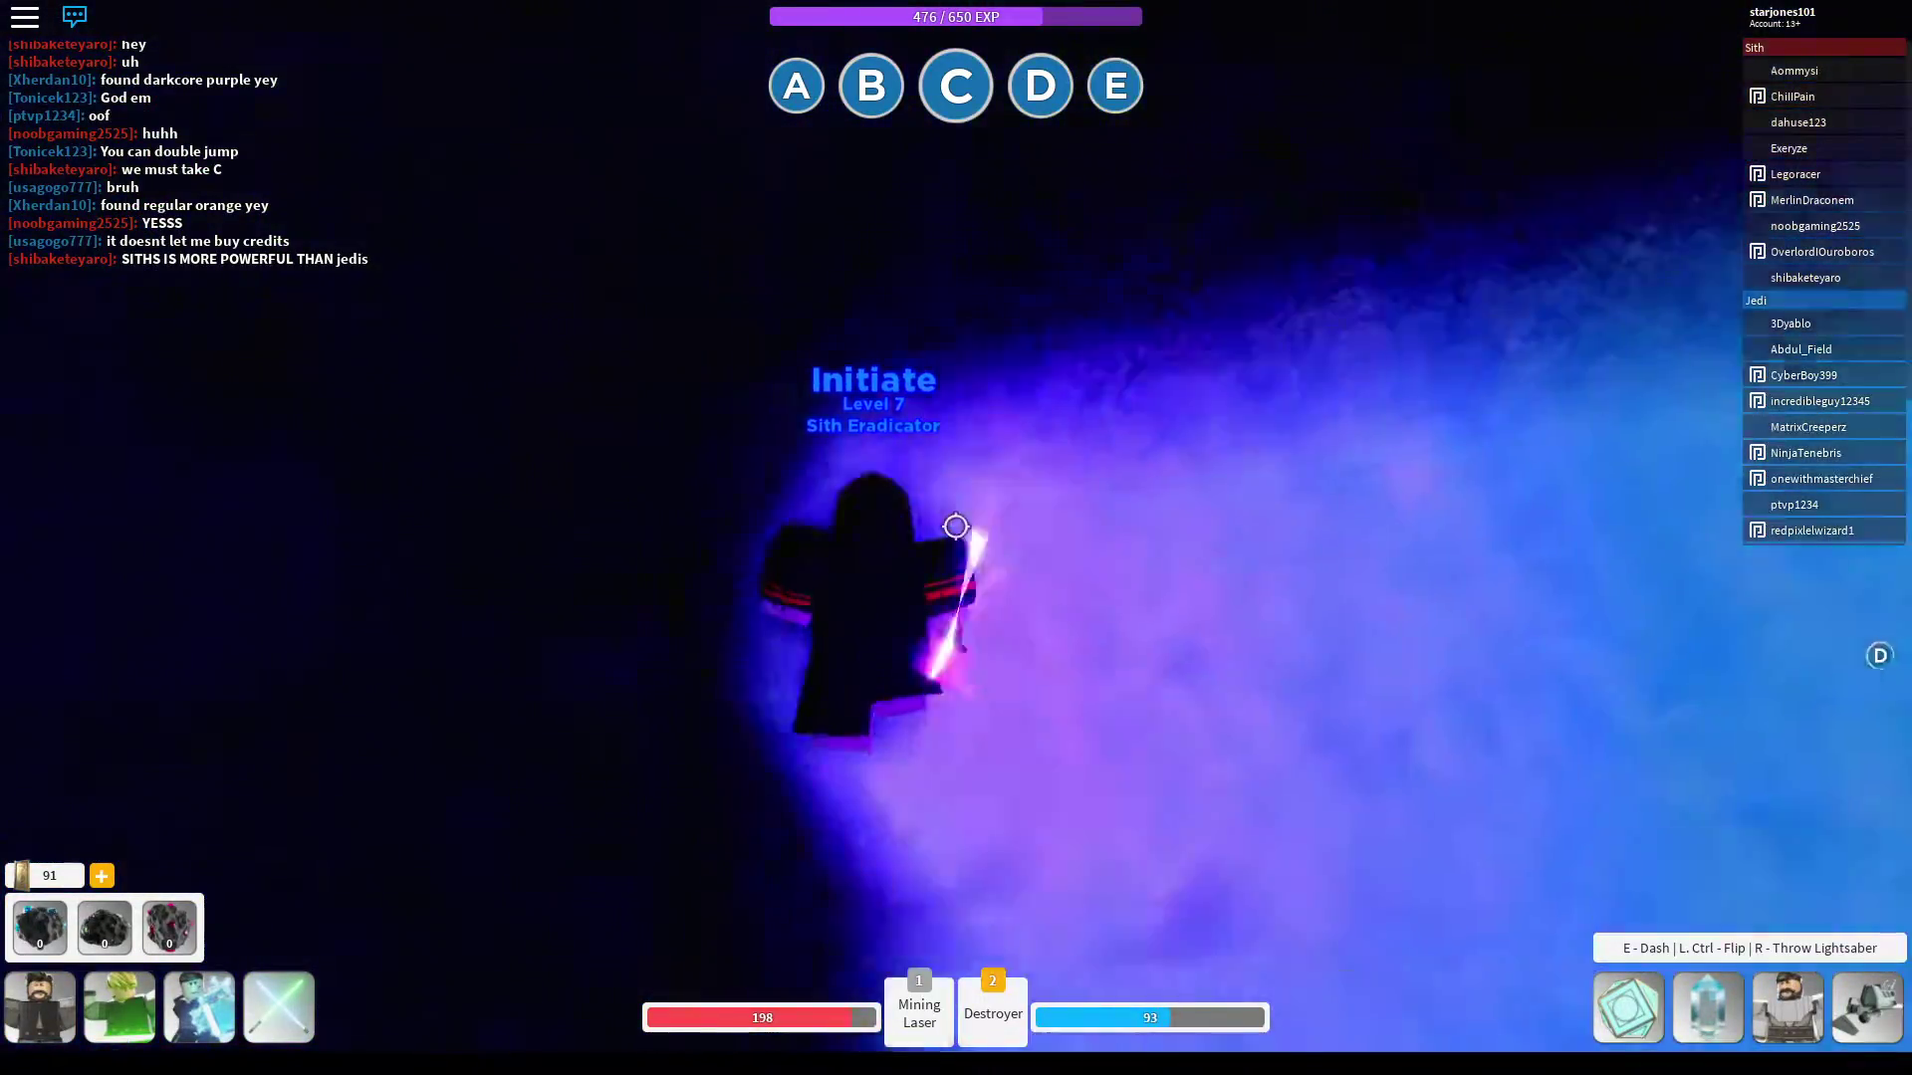
pyautogui.click(954, 526)
pyautogui.press('w')
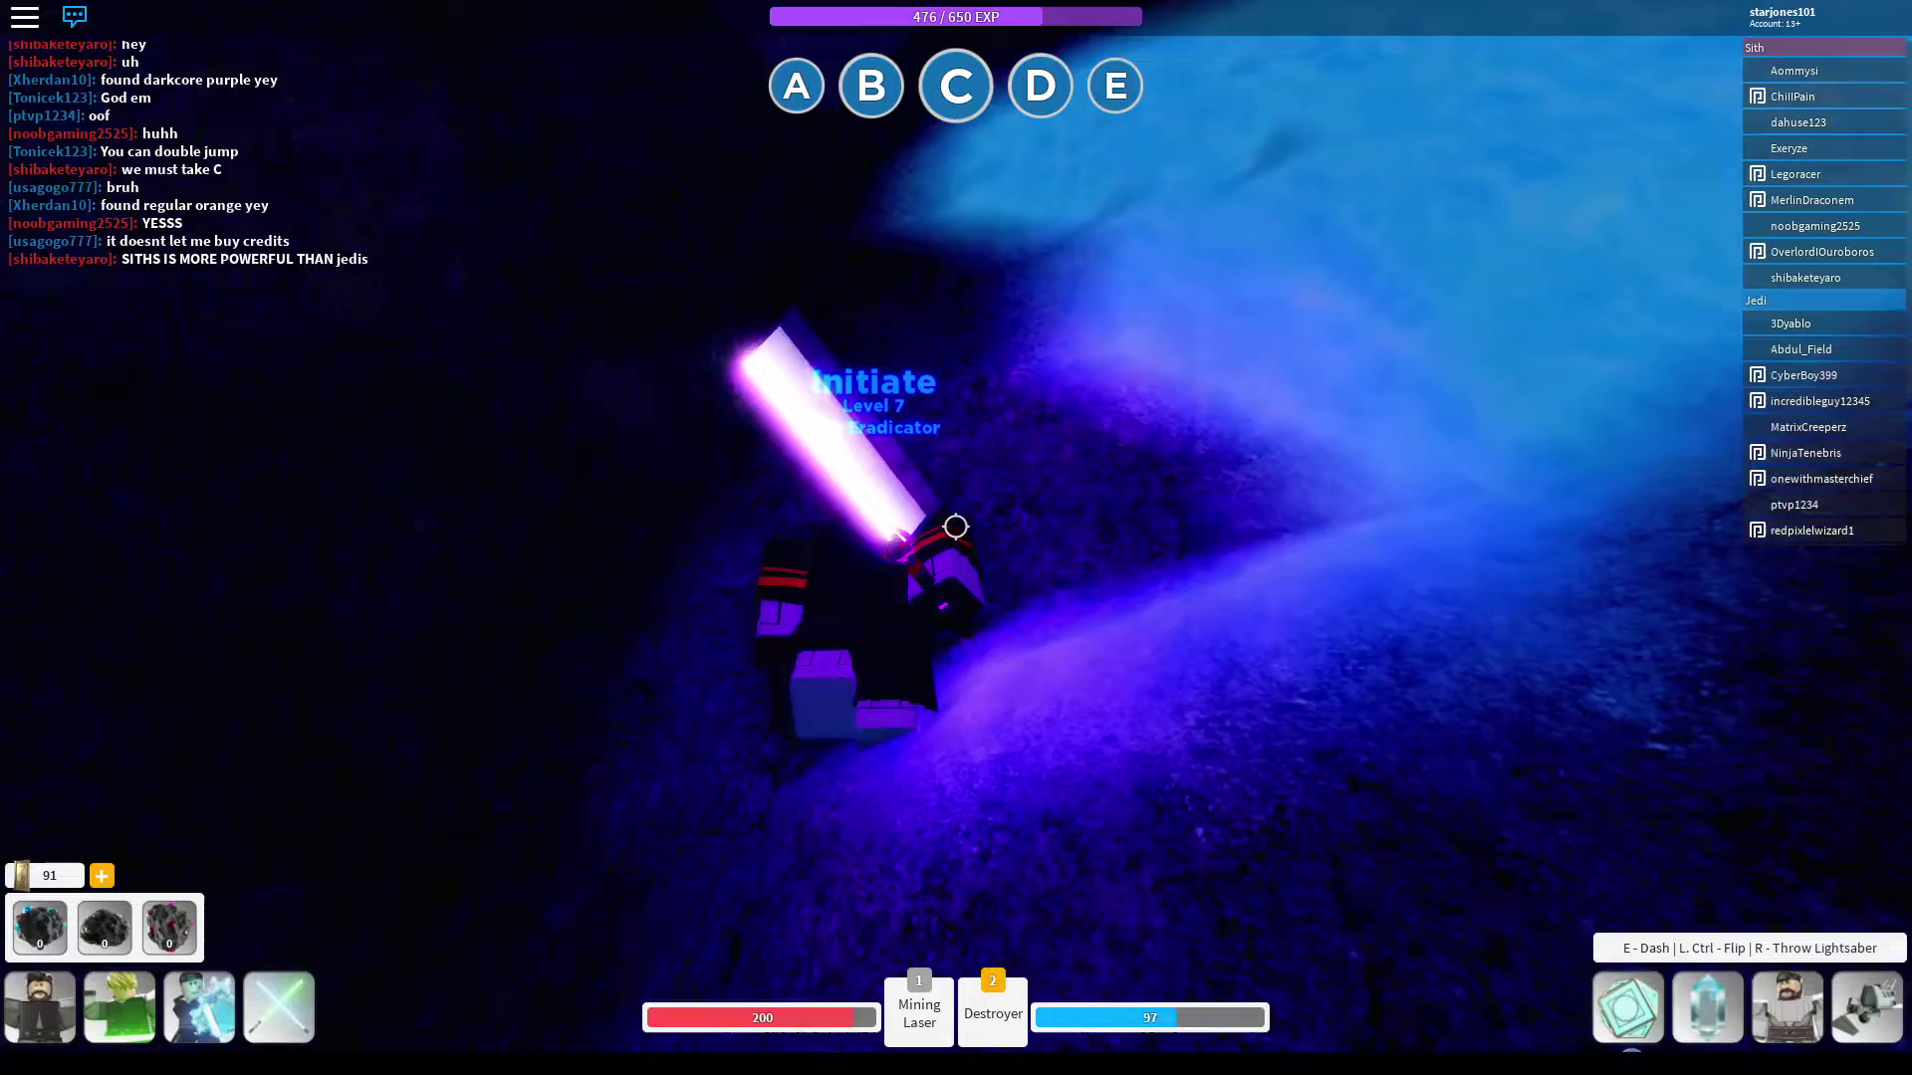
# Push deeper into the cyan-lit chamber, still swinging the lightsabers.
pyautogui.press('w')
pyautogui.click(954, 525)
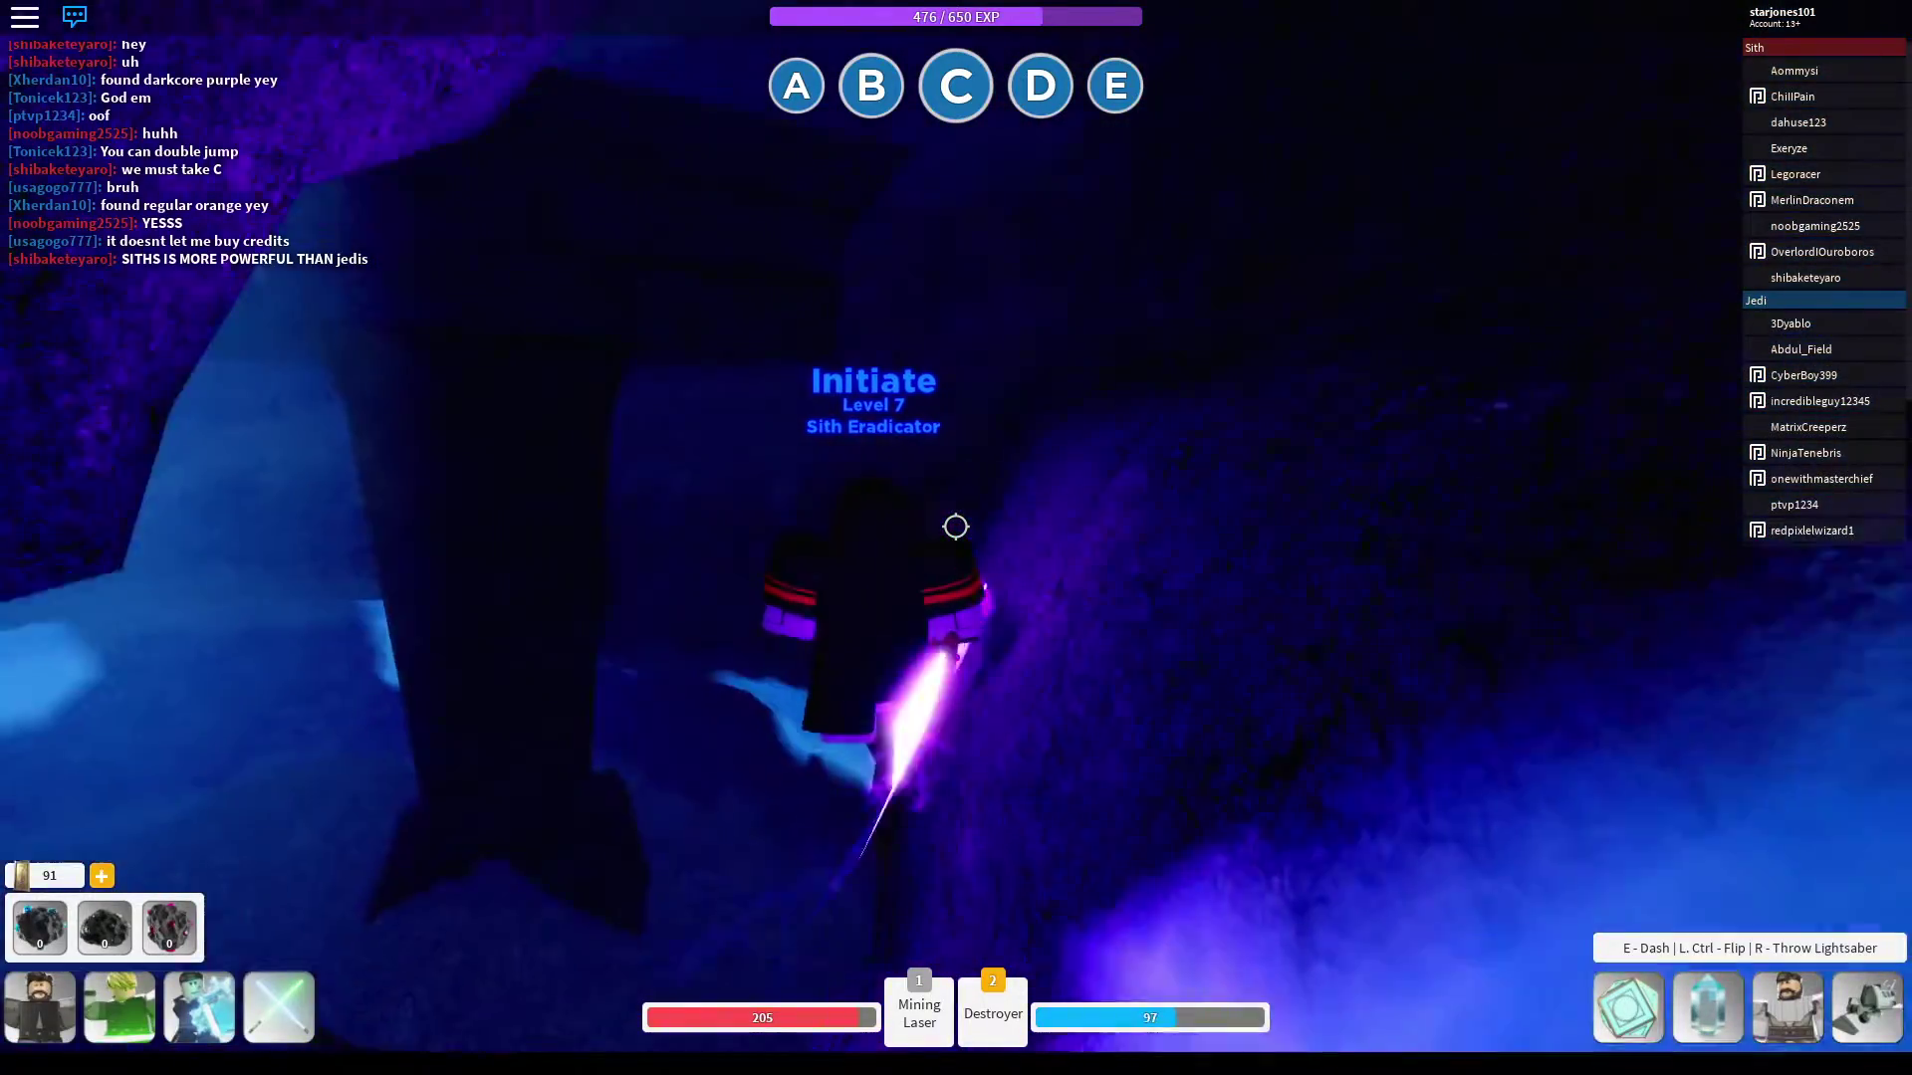
pyautogui.click(955, 527)
pyautogui.press('w')
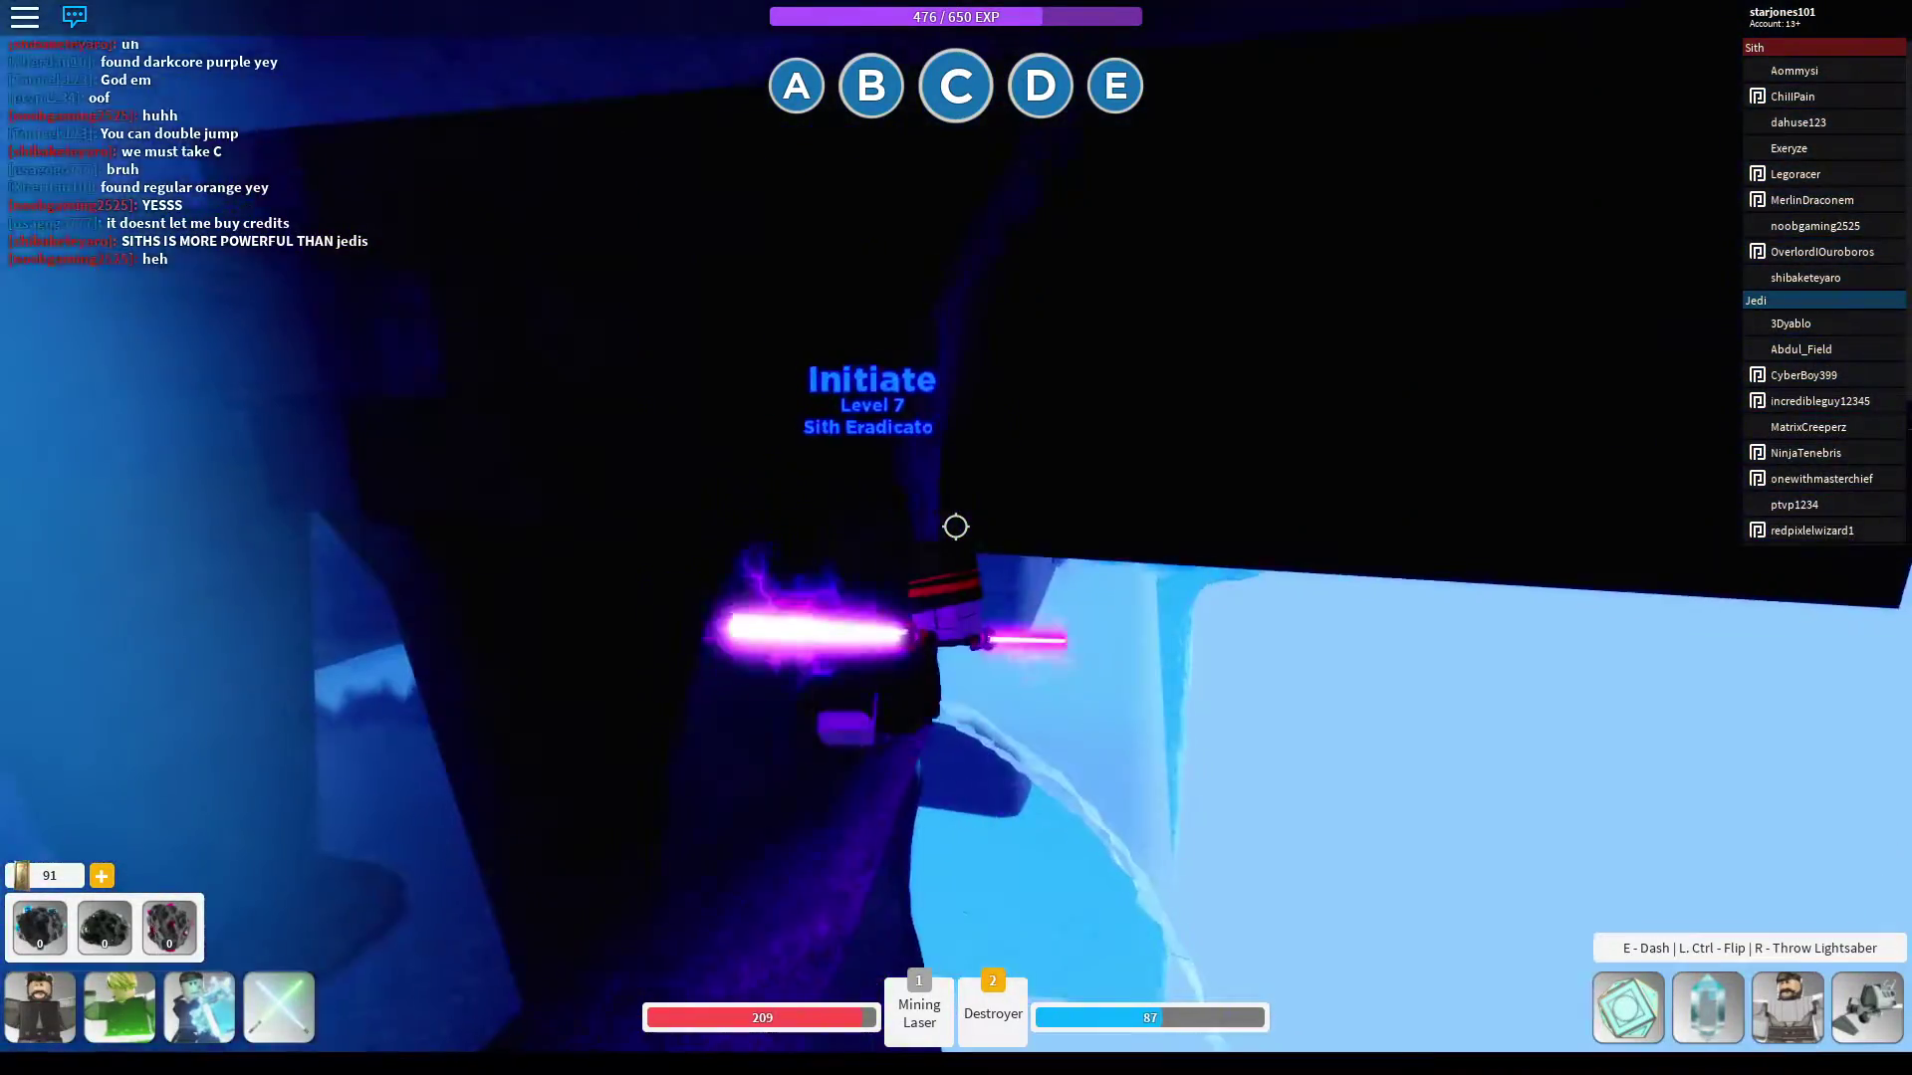
pyautogui.click(955, 526)
pyautogui.press('w')
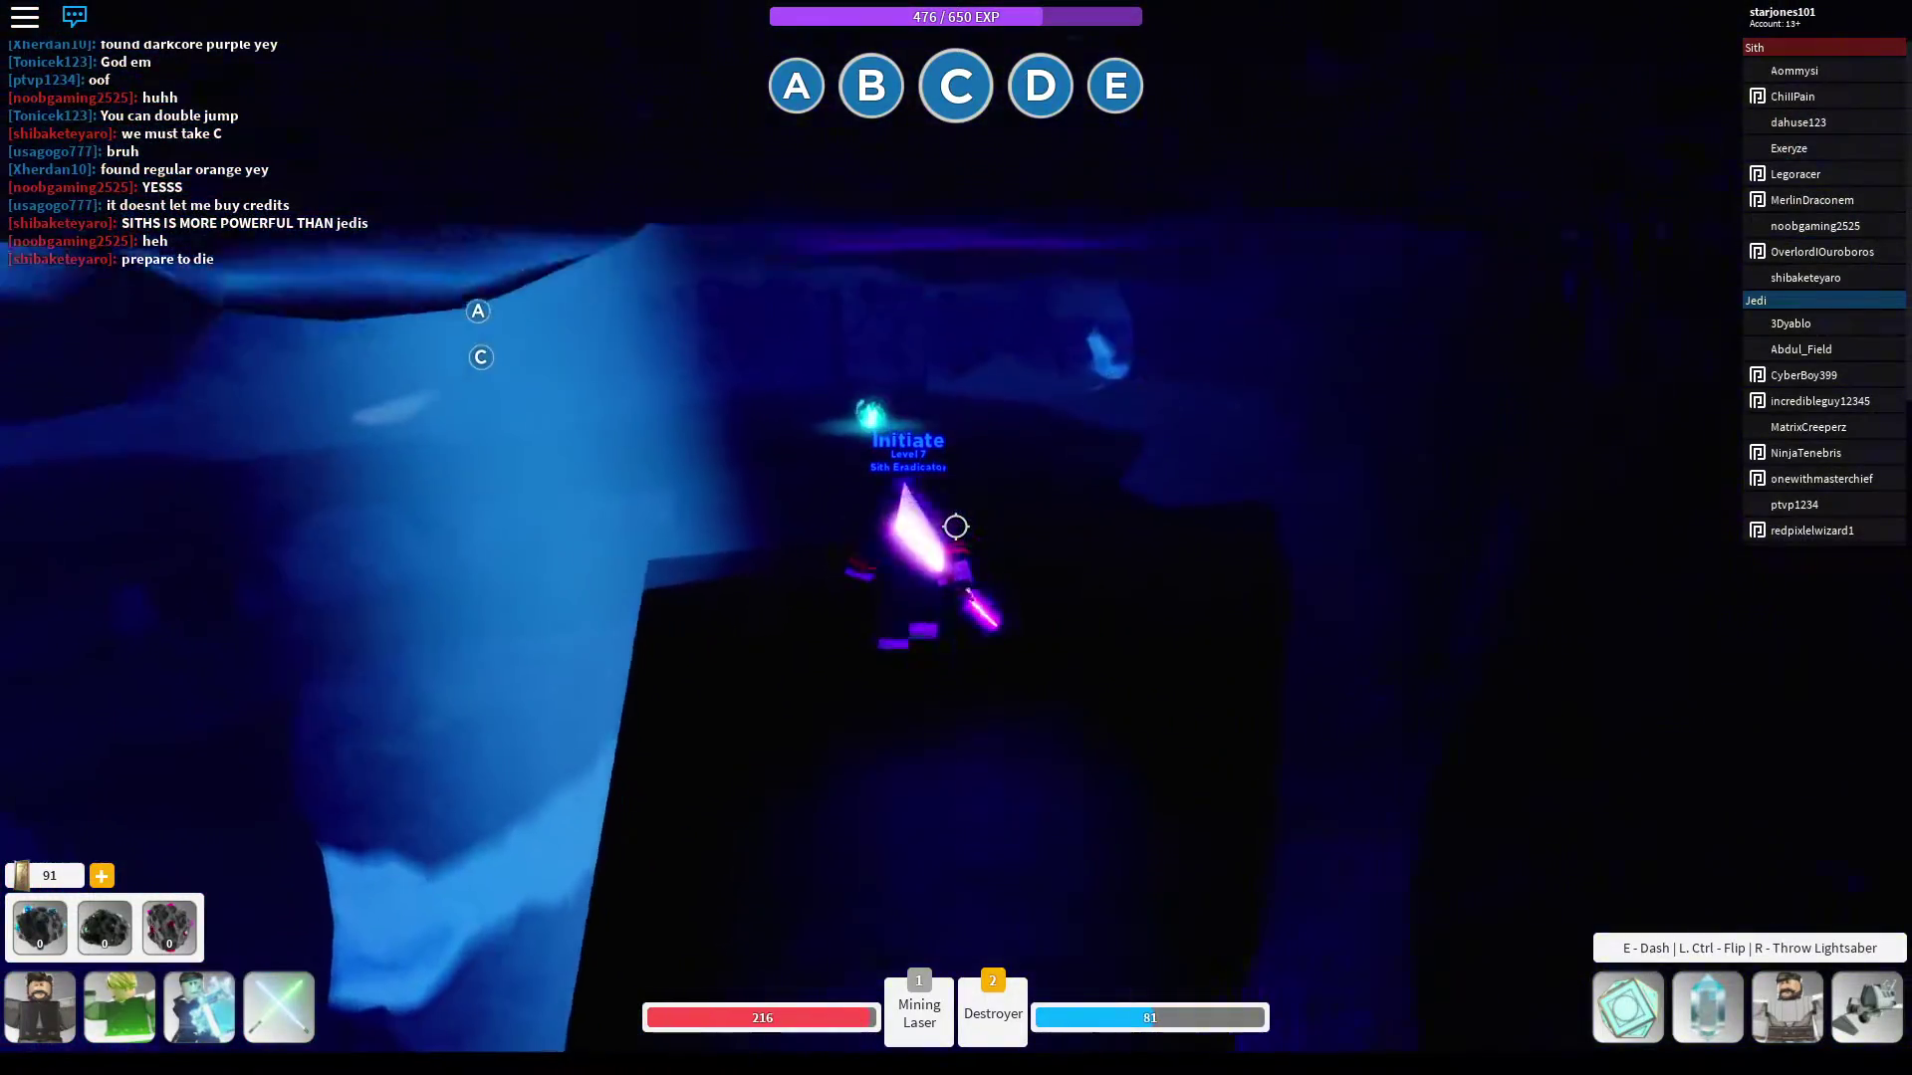
pyautogui.press('w')
pyautogui.click(955, 526)
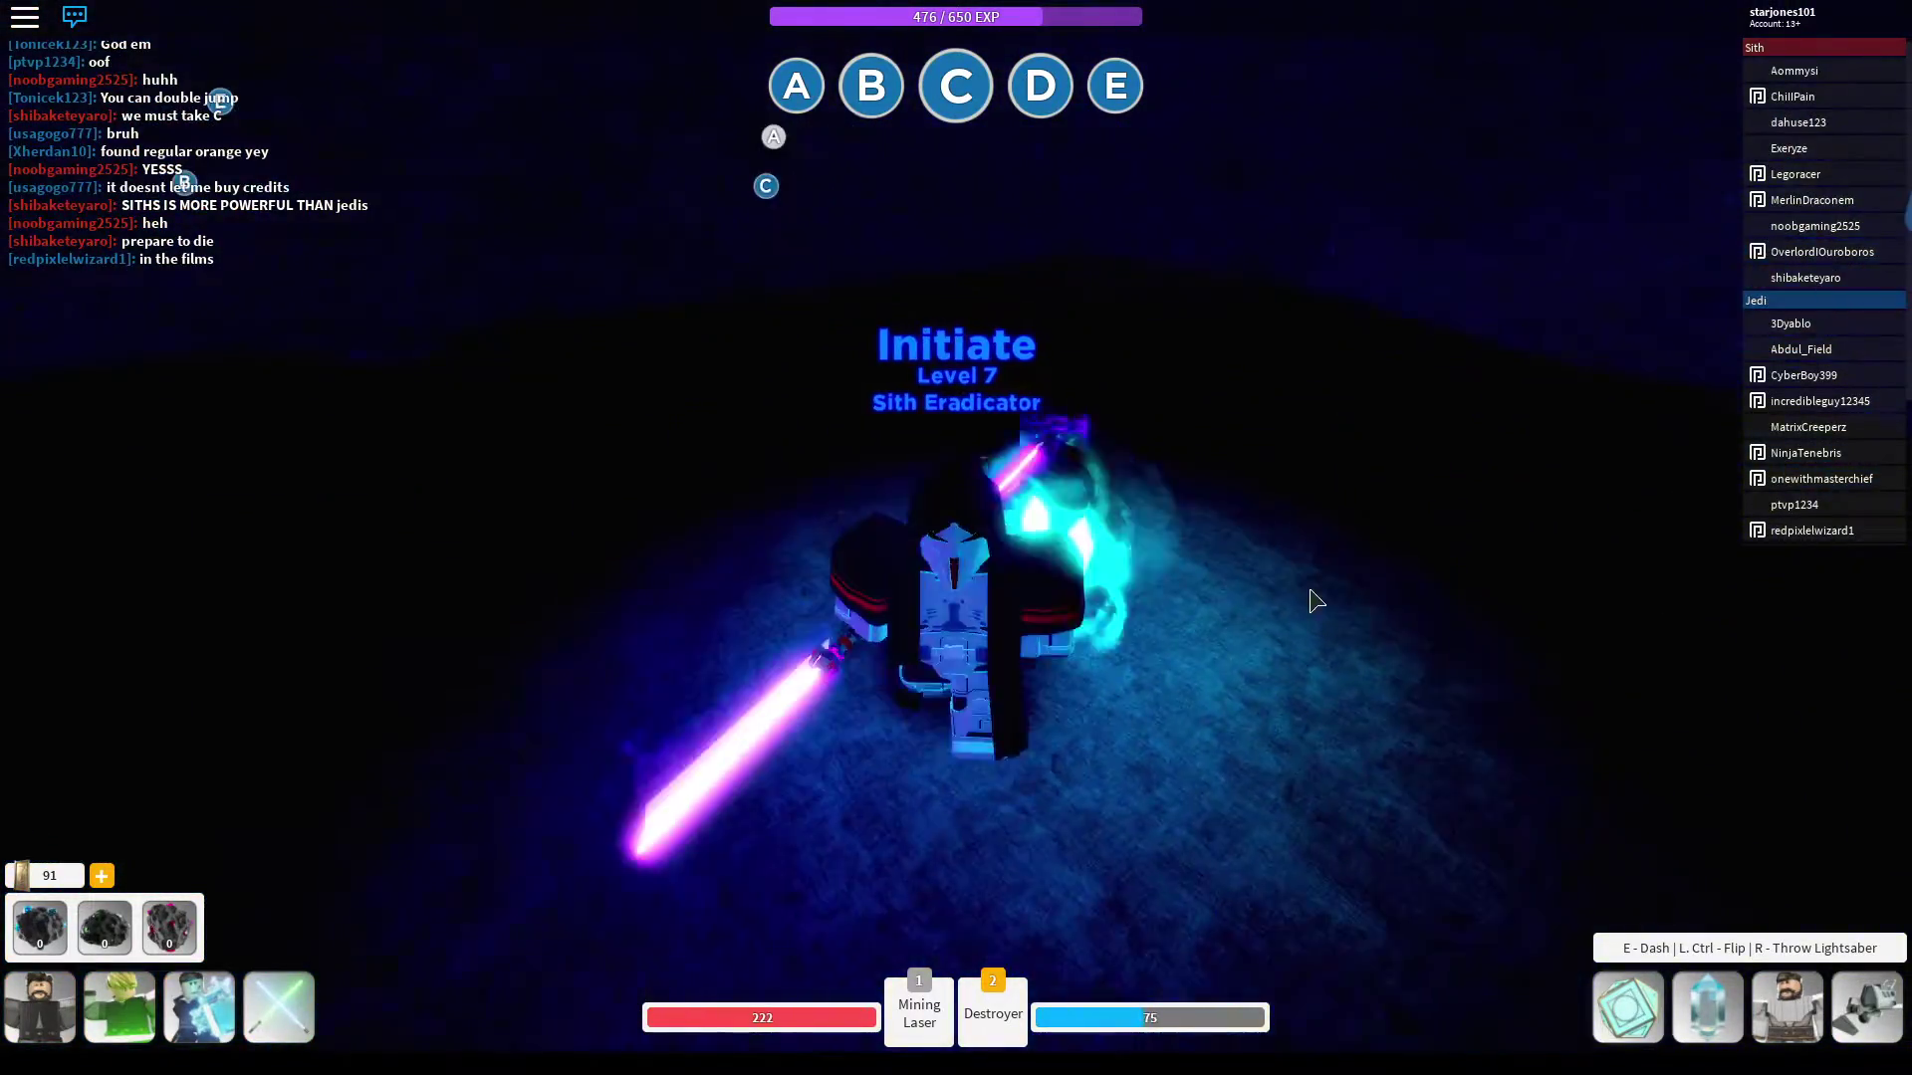
# Try the purple crystal, then switch to the cyan crystal and test-swing the blade.
pyautogui.click(1707, 1005)
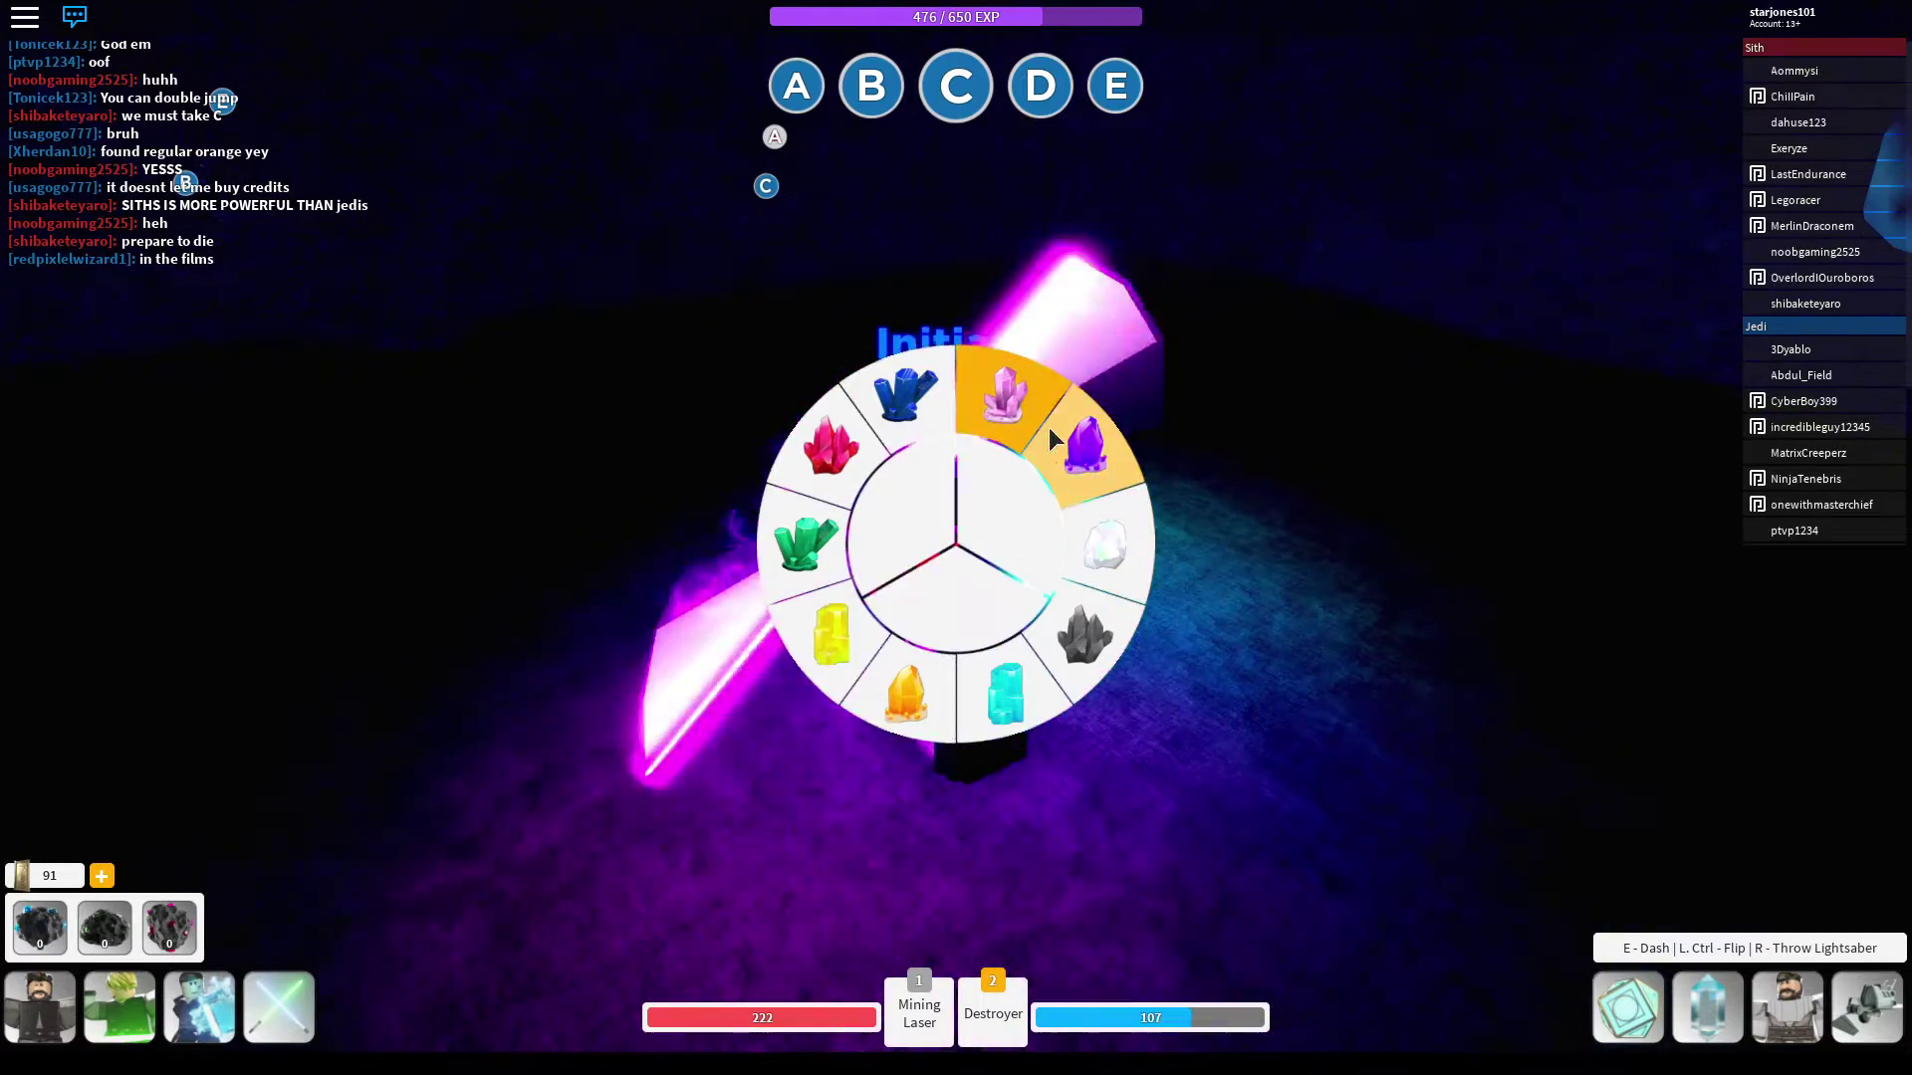
pyautogui.click(1707, 1008)
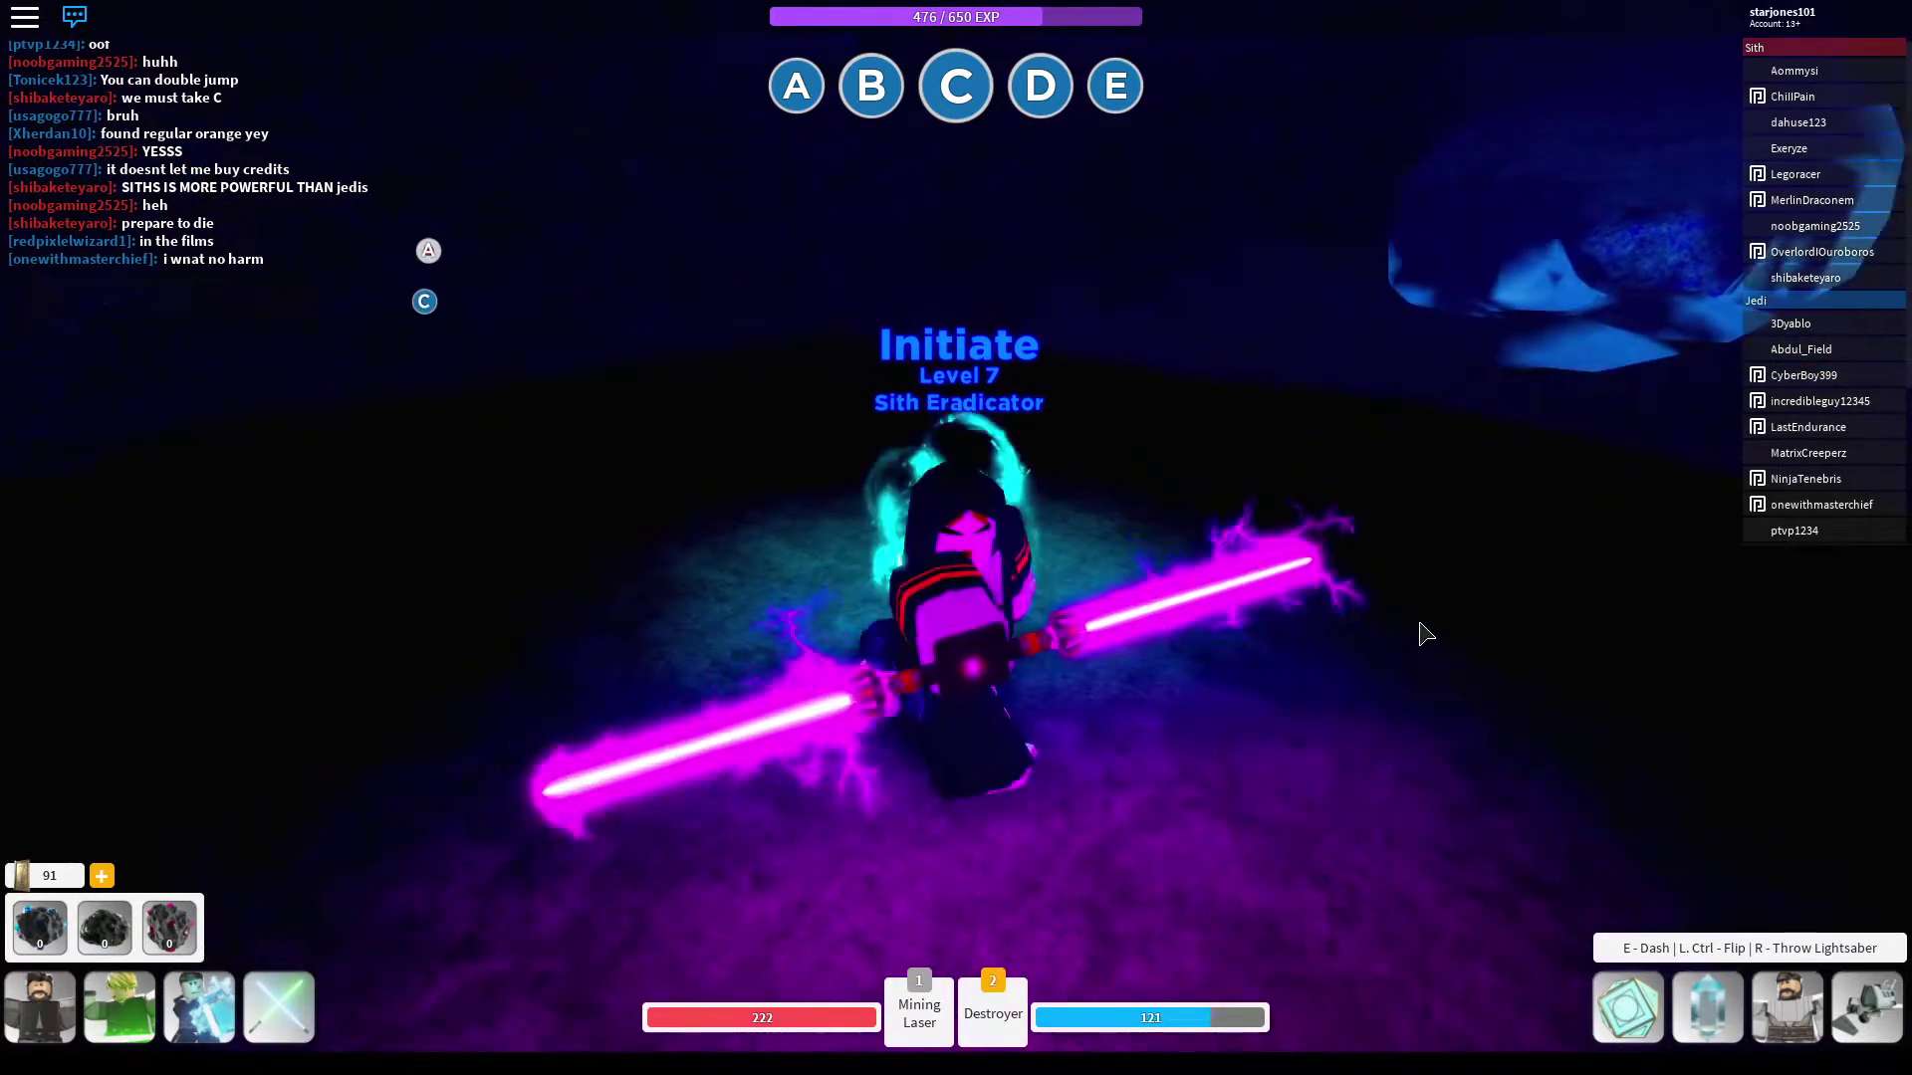
pyautogui.click(1627, 1007)
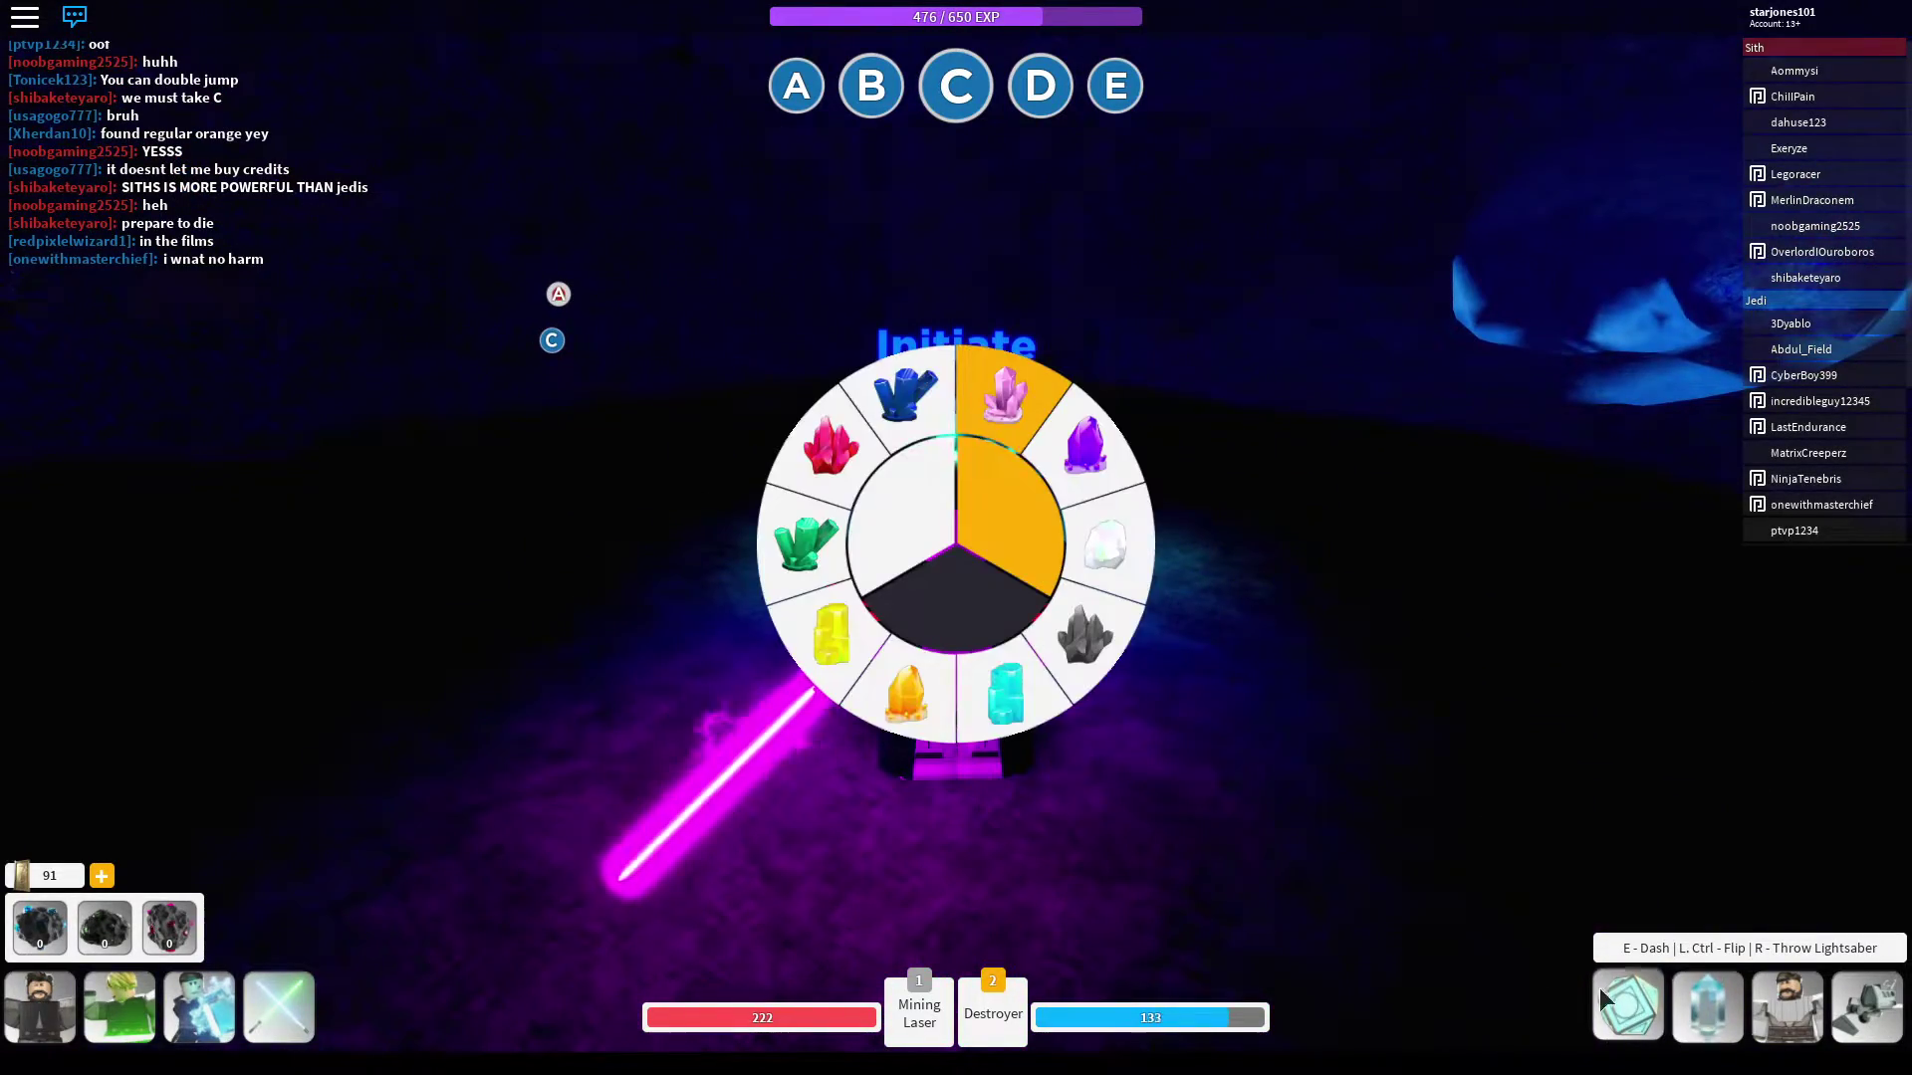
pyautogui.click(1020, 676)
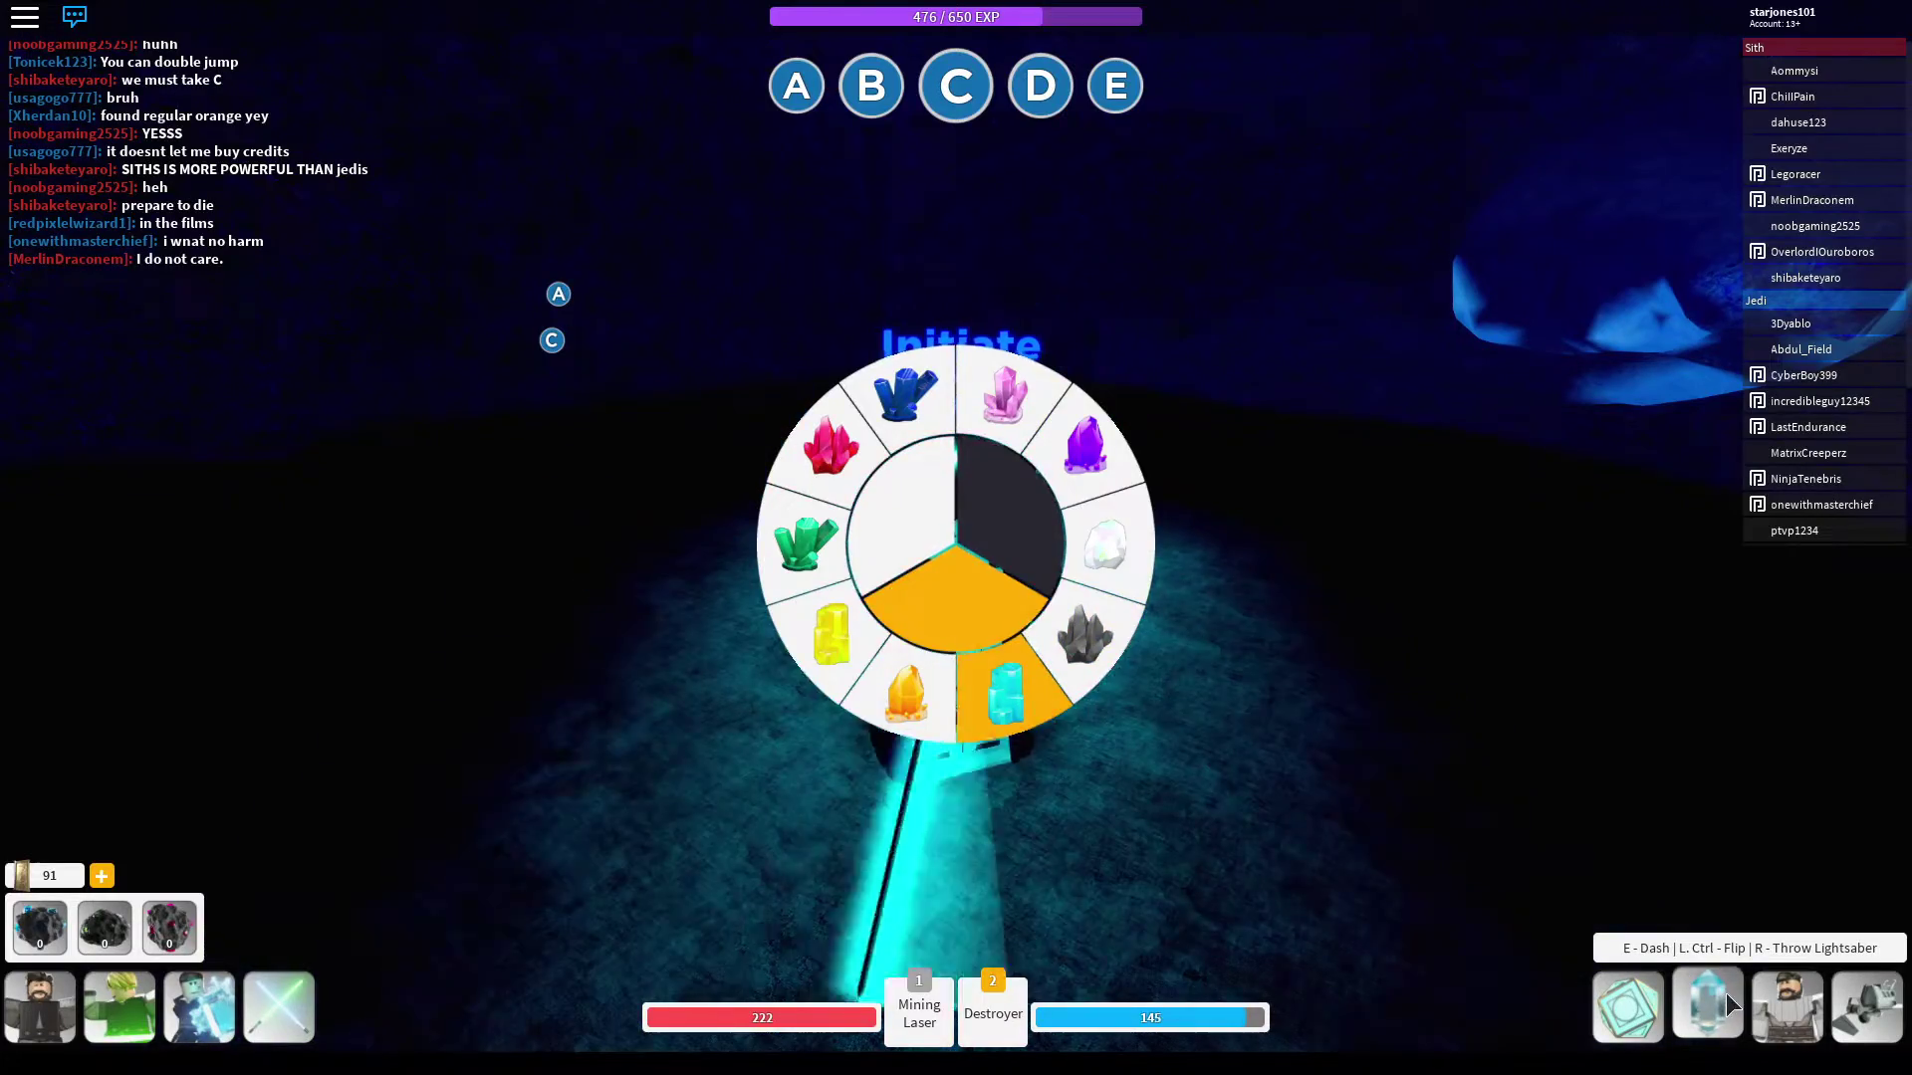
pyautogui.click(1354, 675)
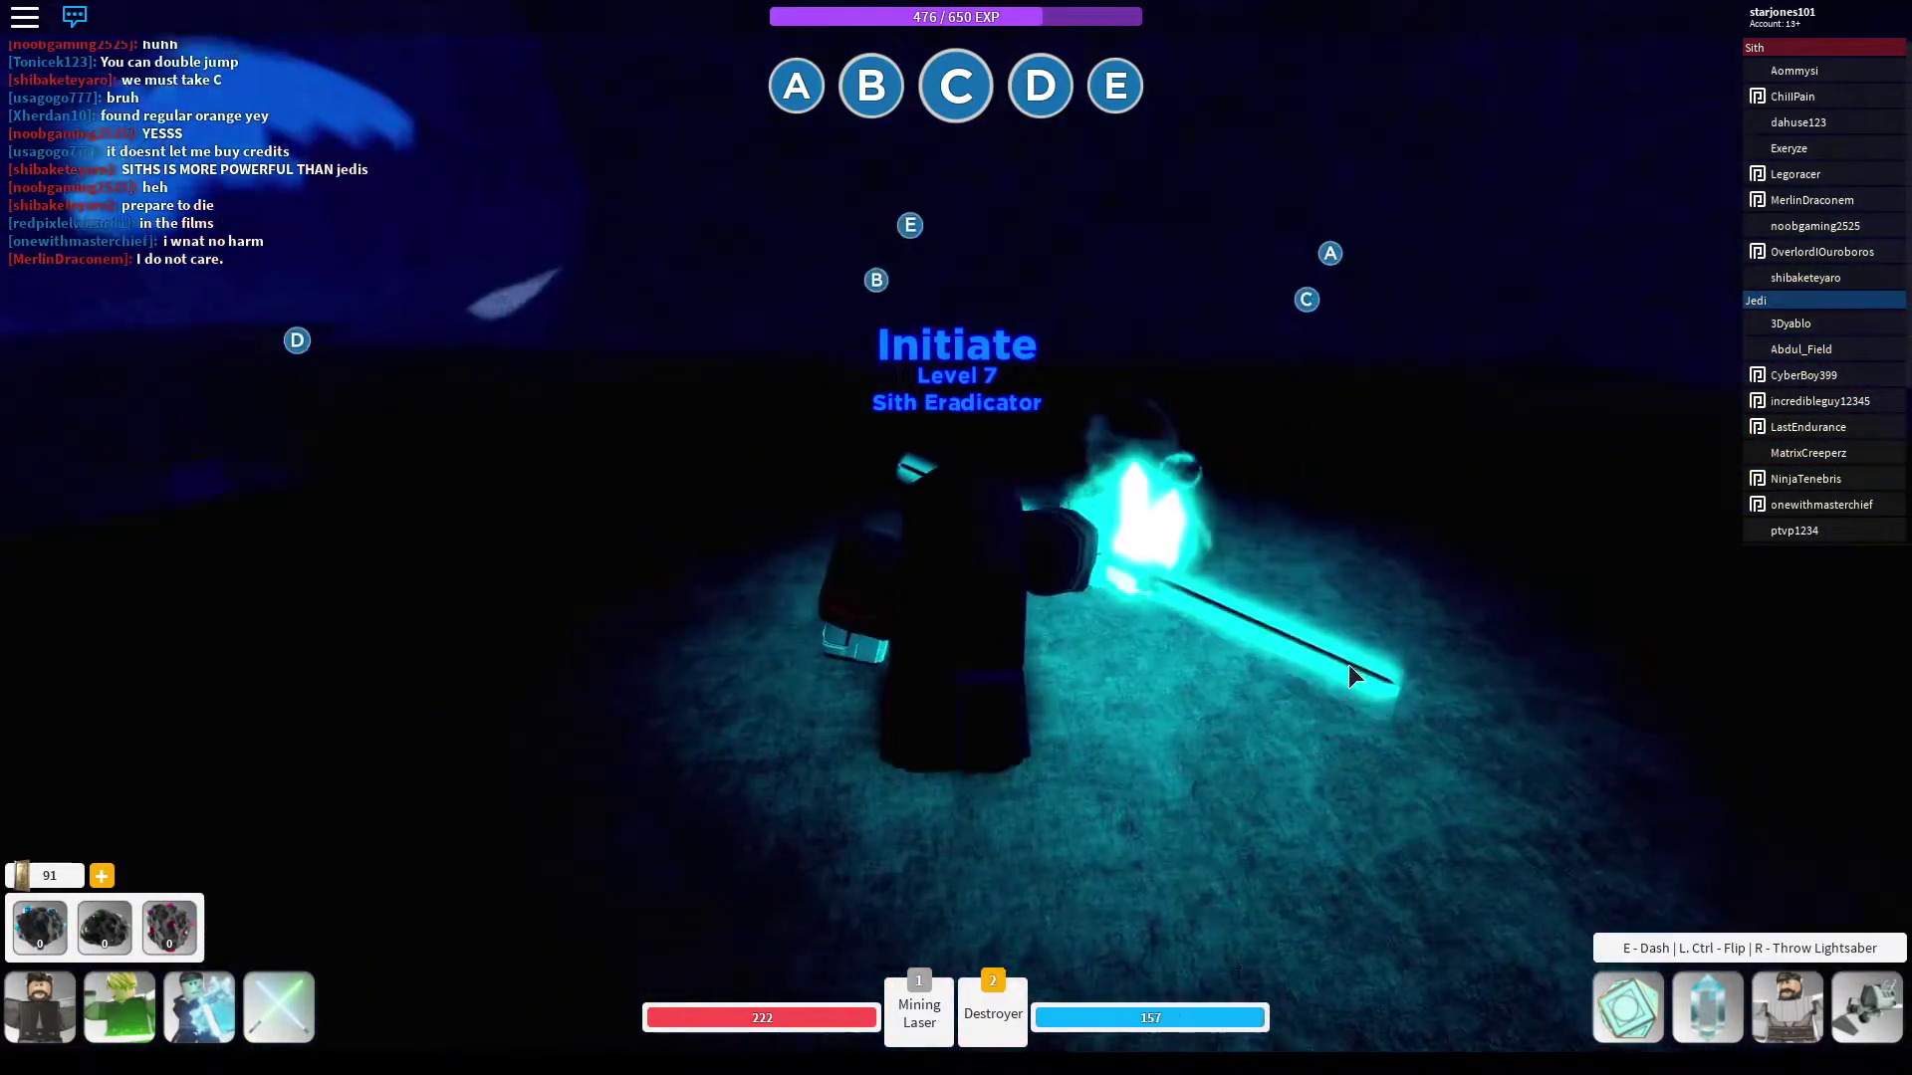